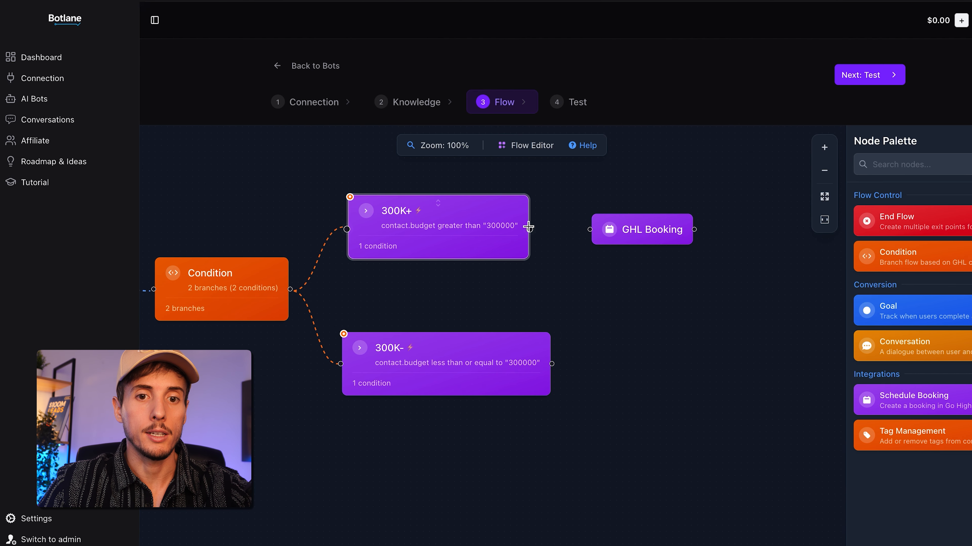
Link the GHL Booking node to the 300K+ branch, set its calendar to "Suggestion de biens immos" and save it
left_click_drag(651, 226, 664, 221)
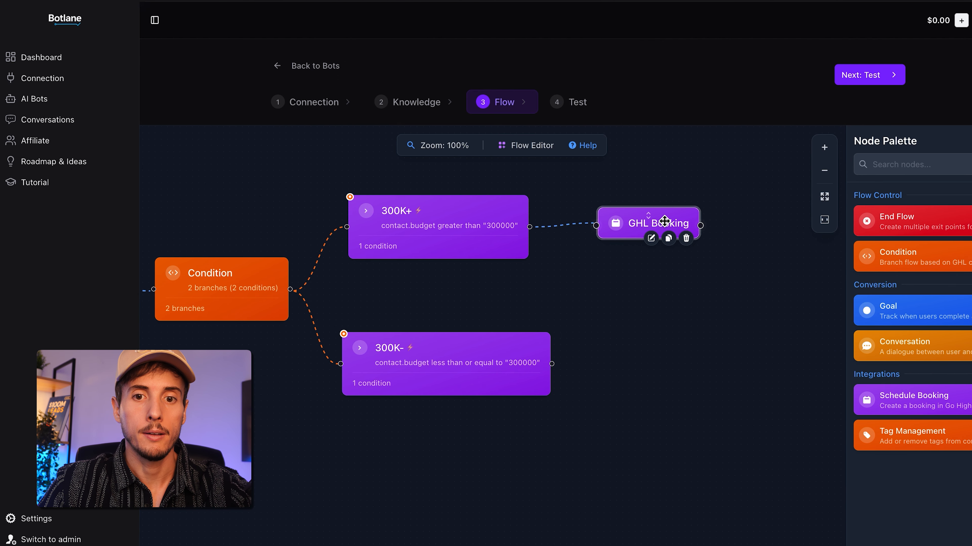
double_click(664, 222)
left_click(481, 197)
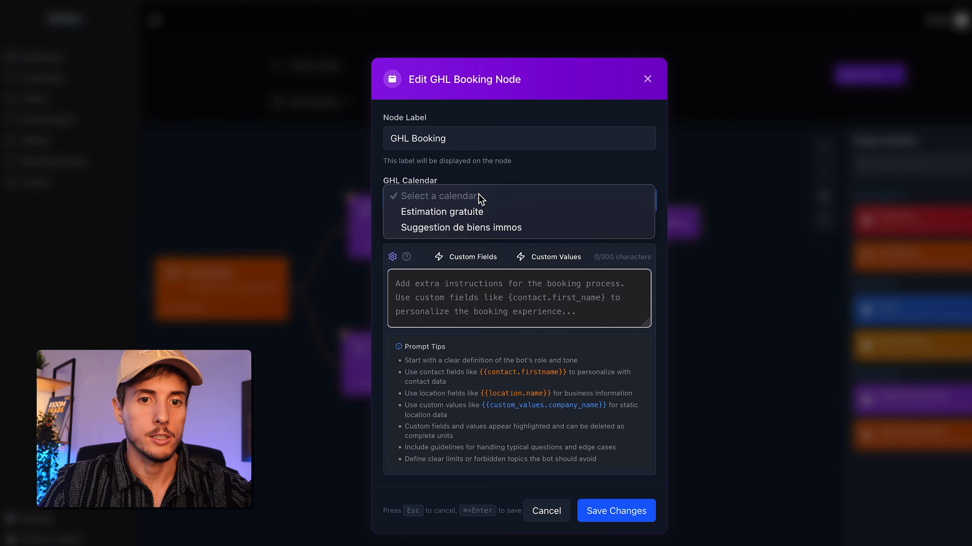
left_click(456, 229)
left_click(521, 303)
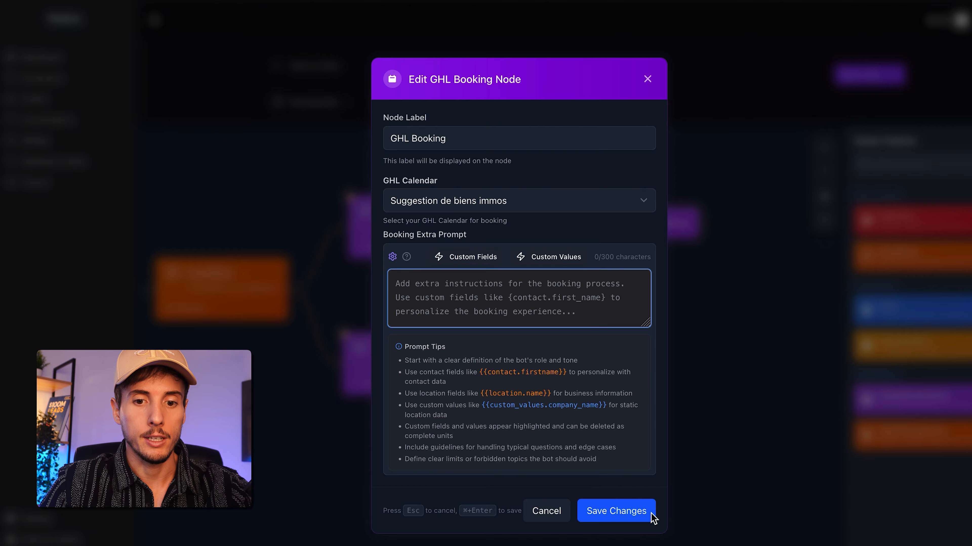
left_click(617, 512)
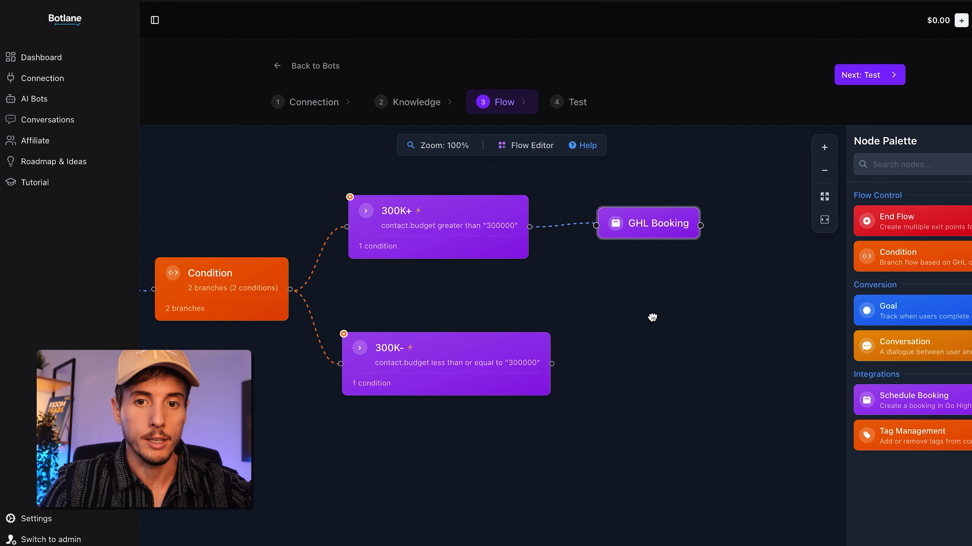
Add a Conversation node after the GHL Booking node in the 300K+ branch and connect the two
left_click_drag(651, 317, 510, 317)
left_click_drag(944, 332, 629, 221)
left_click_drag(551, 224, 584, 223)
Give the Conversation node the extra prompt "Answer user's eventual questions.", set Max Replies to 10 and save it
double_click(663, 217)
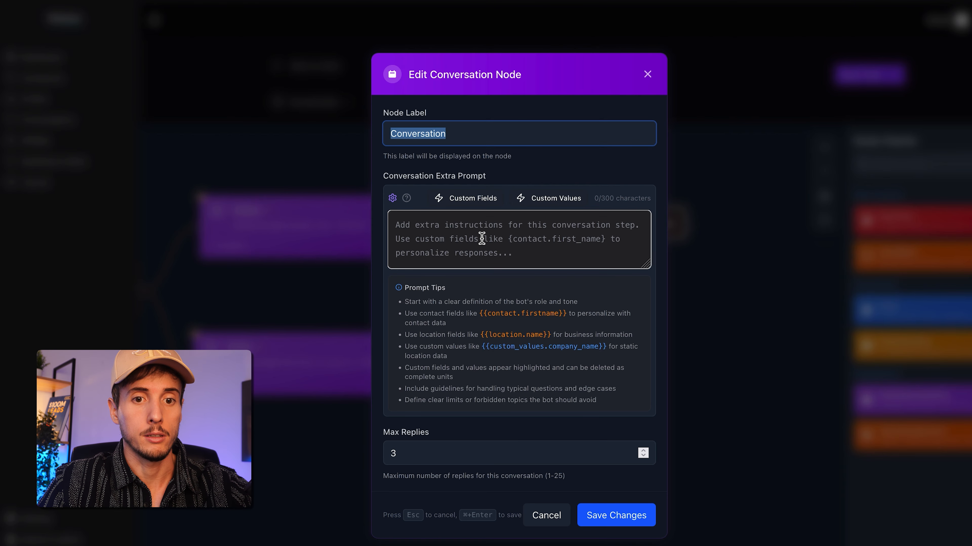
left_click(410, 224)
type("Answer user's eventual questions.")
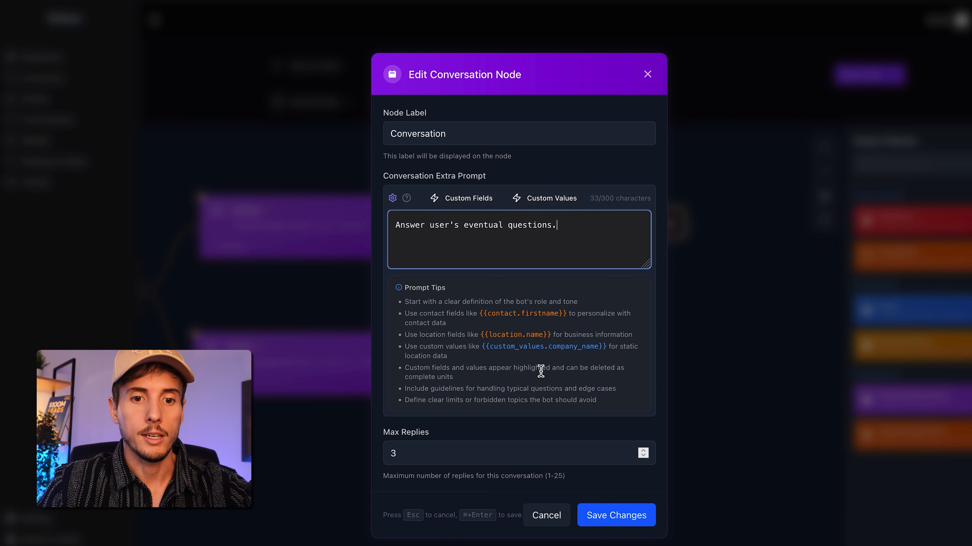
double_click(412, 446)
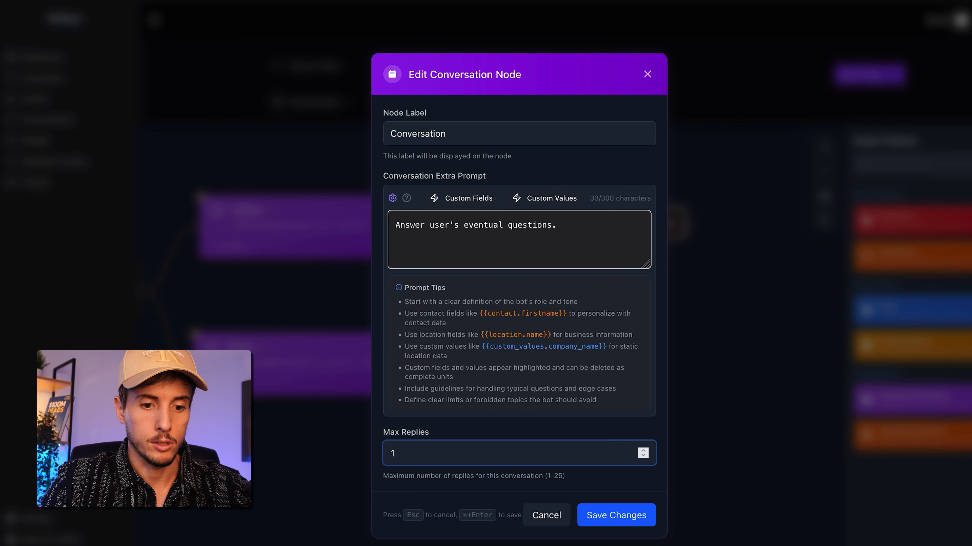
left_click(617, 514)
Finish the 300K+ branch with an End node connected after its Conversation node
left_click_drag(914, 219, 721, 223)
scroll(427, 291, "left", 3)
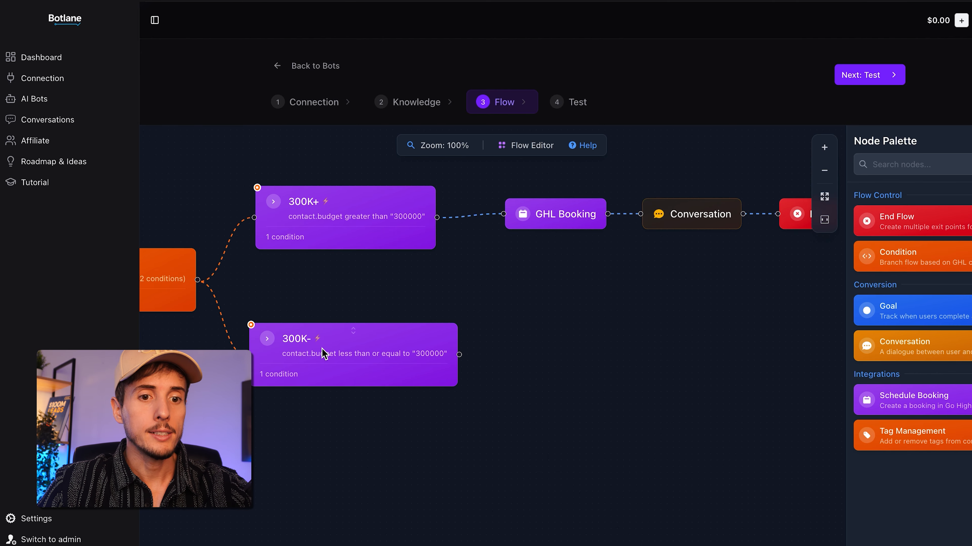
Switch to the Google Docs outline and read the fallback message and website placeholder under Branch 1 — Buyer
left_click(341, 541)
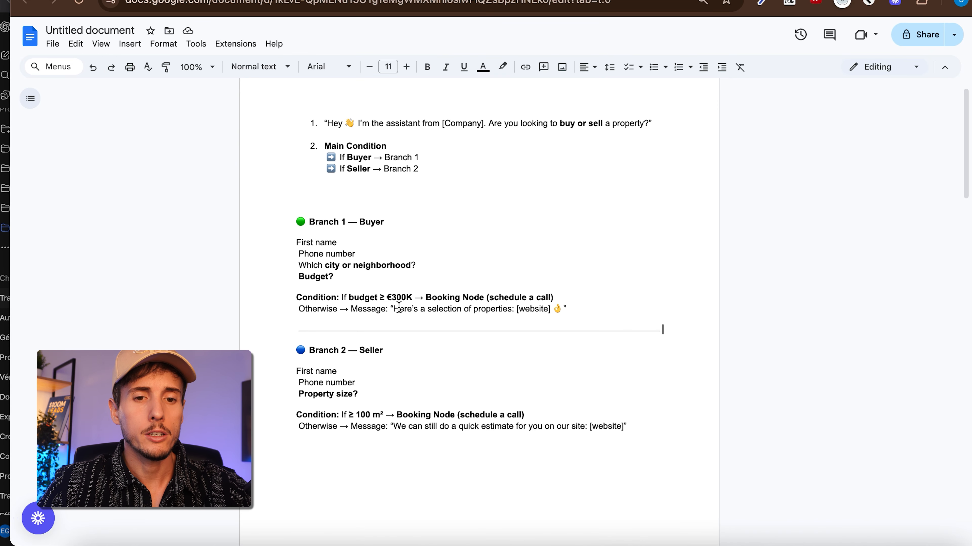
left_click_drag(394, 309, 489, 309)
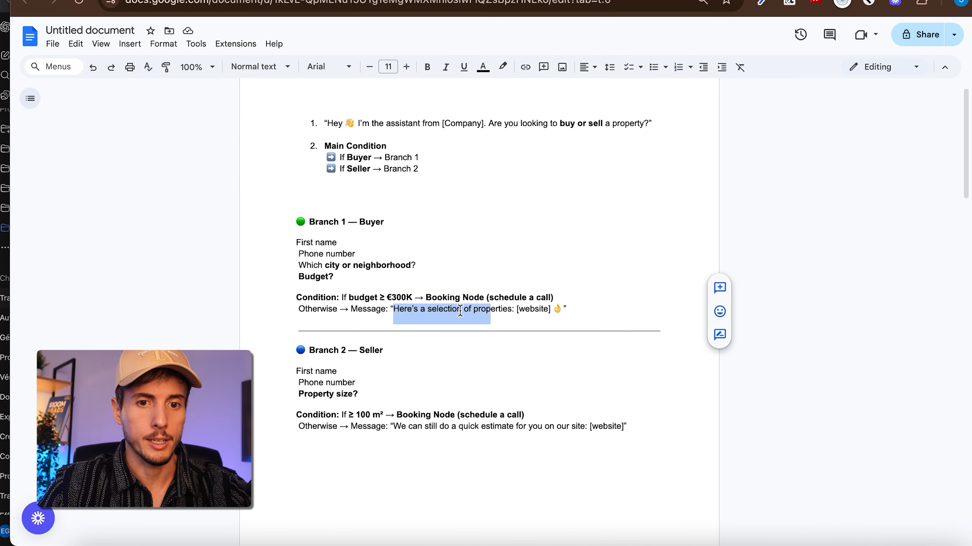
left_click(507, 310)
left_click_drag(551, 309, 516, 309)
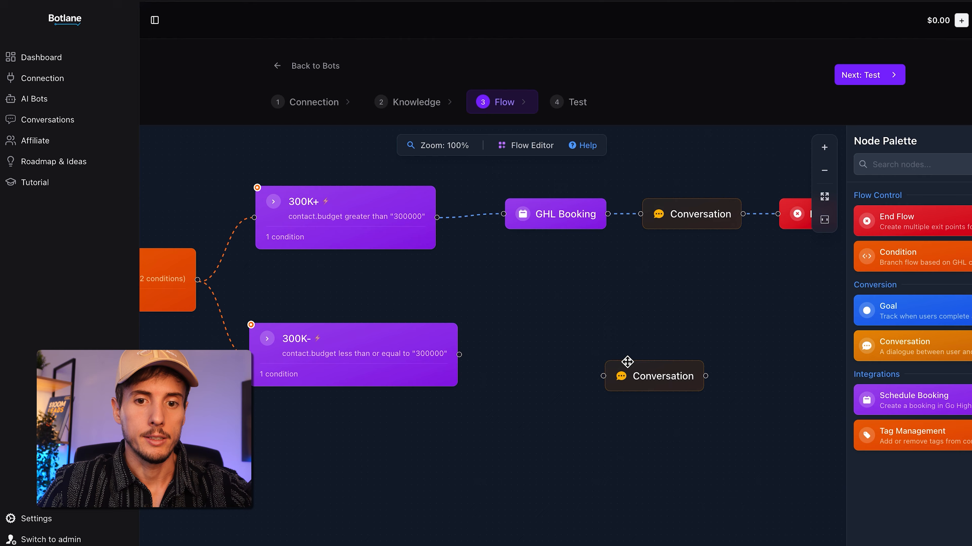
left_click_drag(647, 365, 597, 352)
left_click_drag(459, 356, 554, 362)
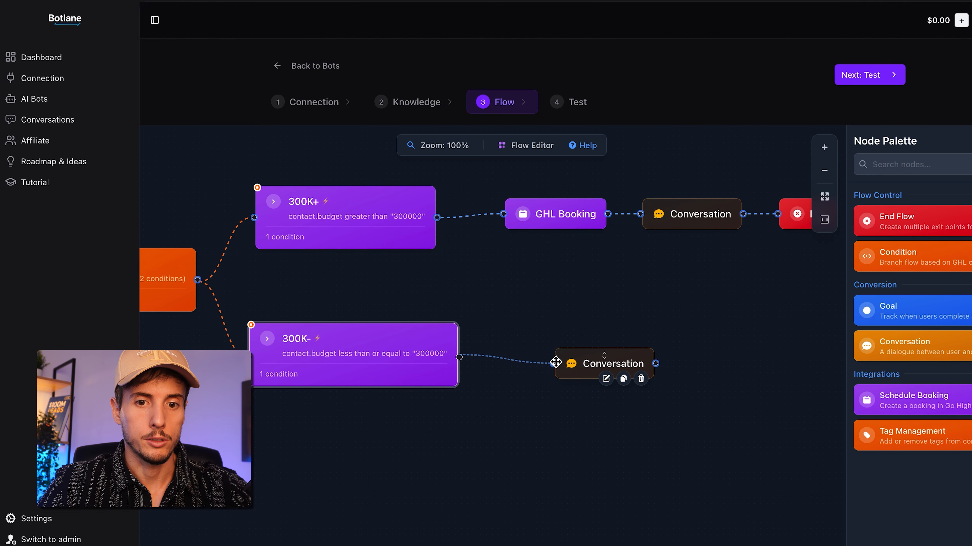
double_click(623, 361)
left_click_drag(617, 262, 489, 221)
left_click(489, 221)
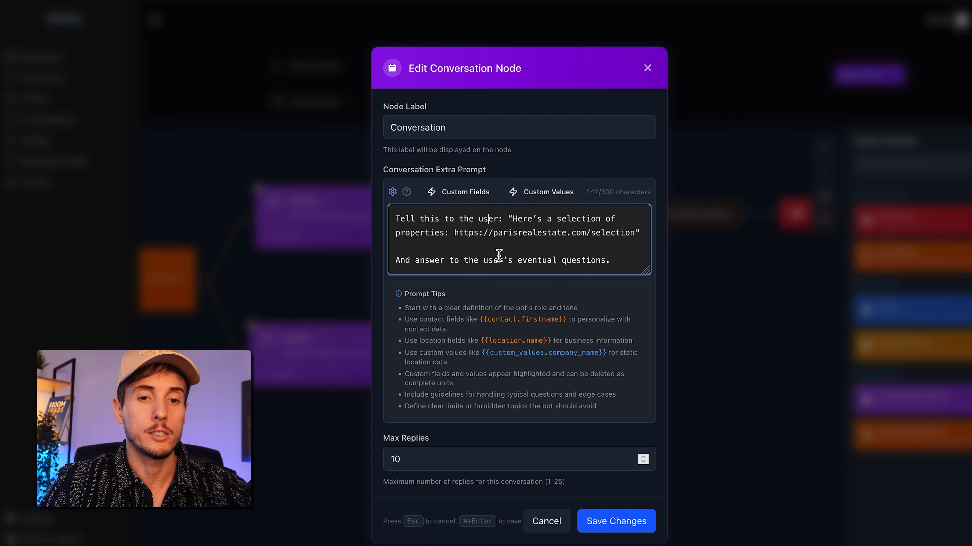
left_click(547, 249)
left_click(617, 521)
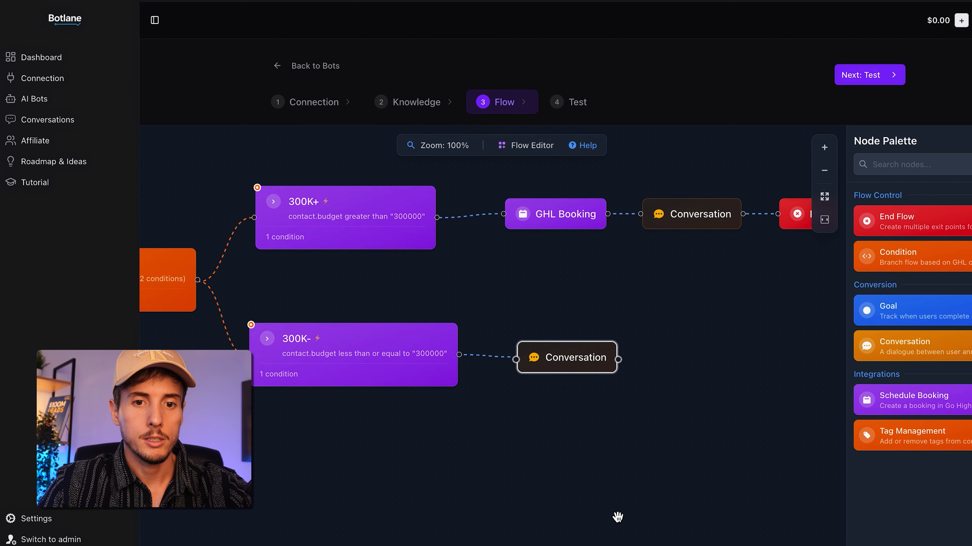
Add an End node and connect the 300K- branch's Conversation node to it
left_click_drag(902, 224, 705, 374)
left_click_drag(619, 358, 700, 347)
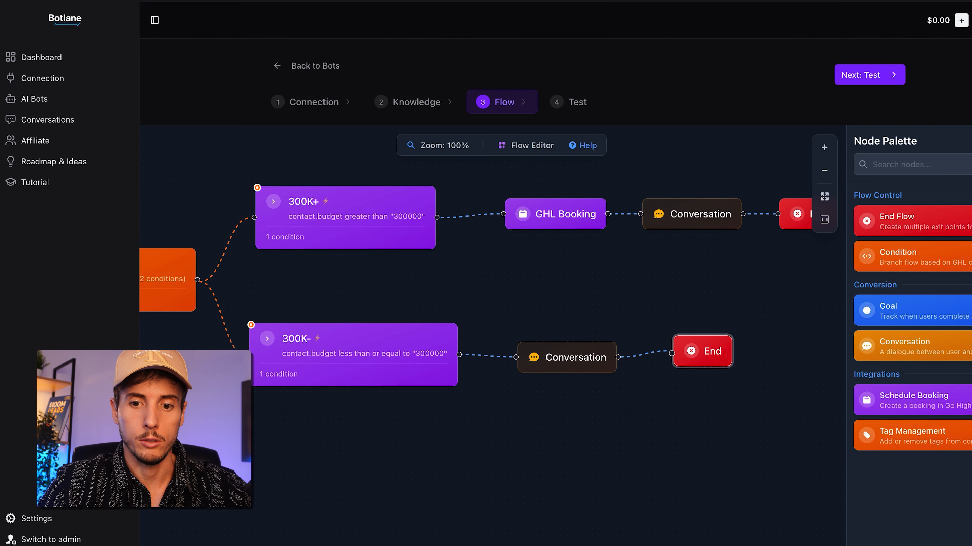
Review the Seller branch in the flow, then switch to the Google Docs outline and read its booking condition and fallback message
scroll(752, 257, "down", 5)
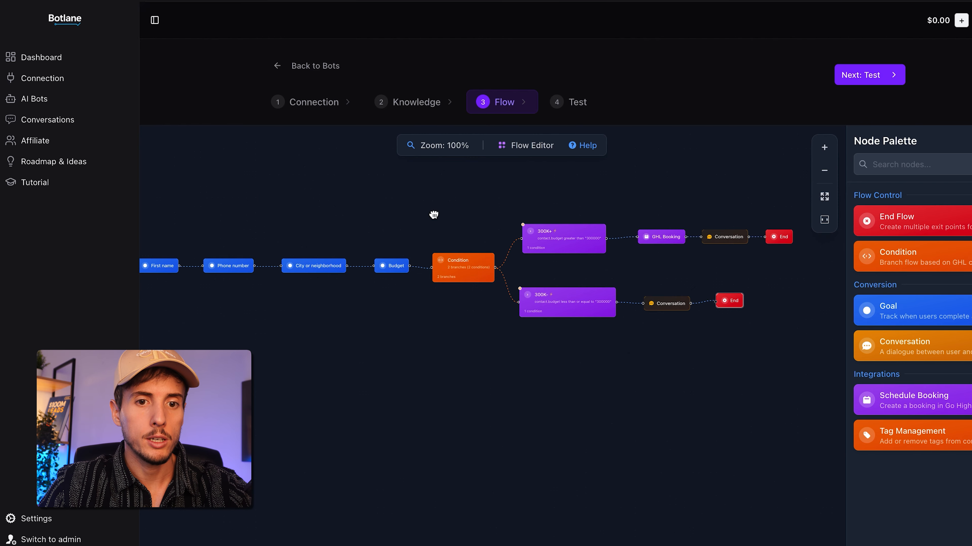
left_click_drag(433, 215, 623, 197)
left_click_drag(345, 345, 429, 306)
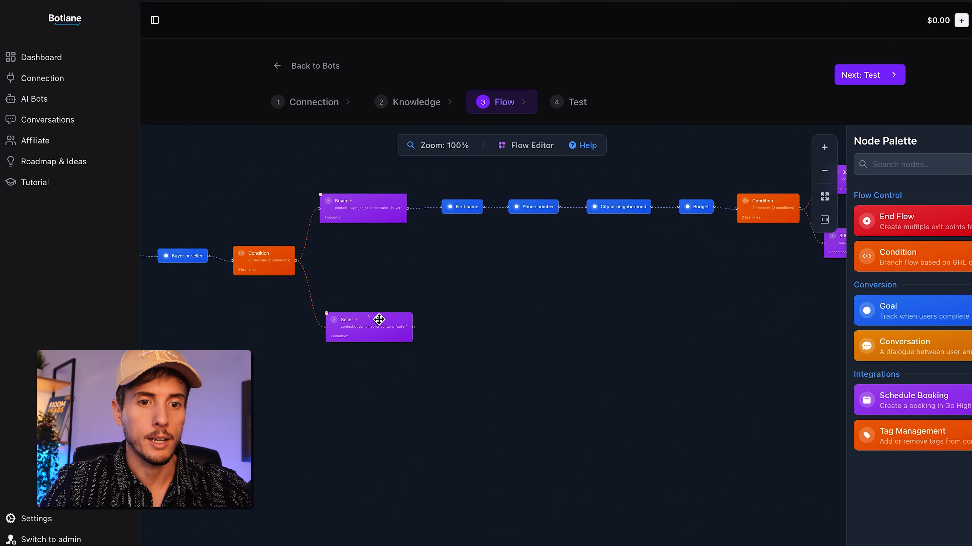
scroll(379, 319, "up", 5)
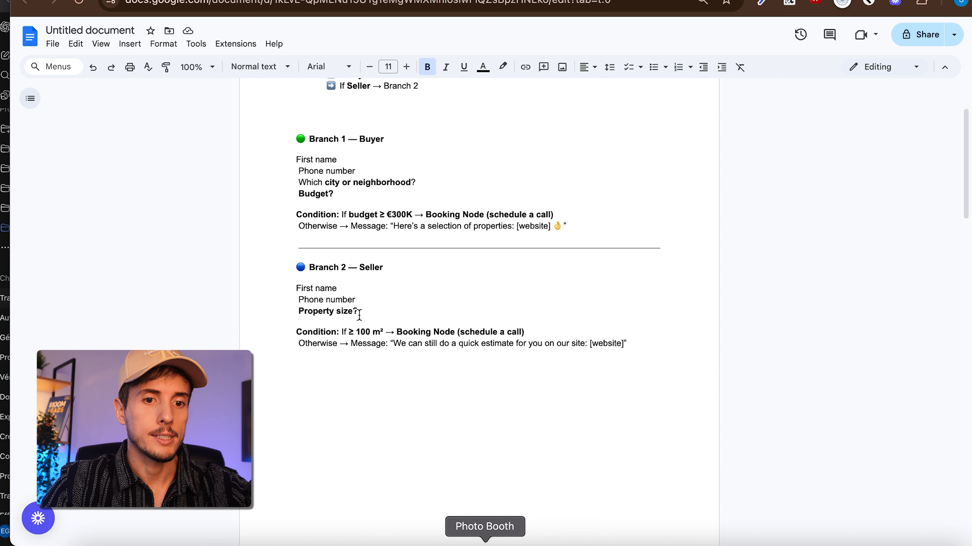
left_click_drag(346, 330, 402, 330)
left_click_drag(547, 337, 461, 331)
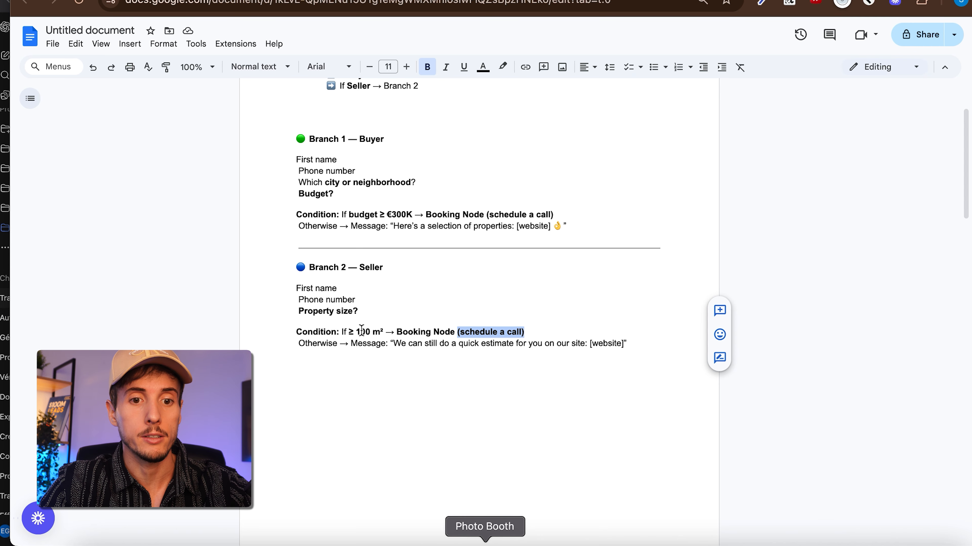
left_click_drag(390, 343, 660, 345)
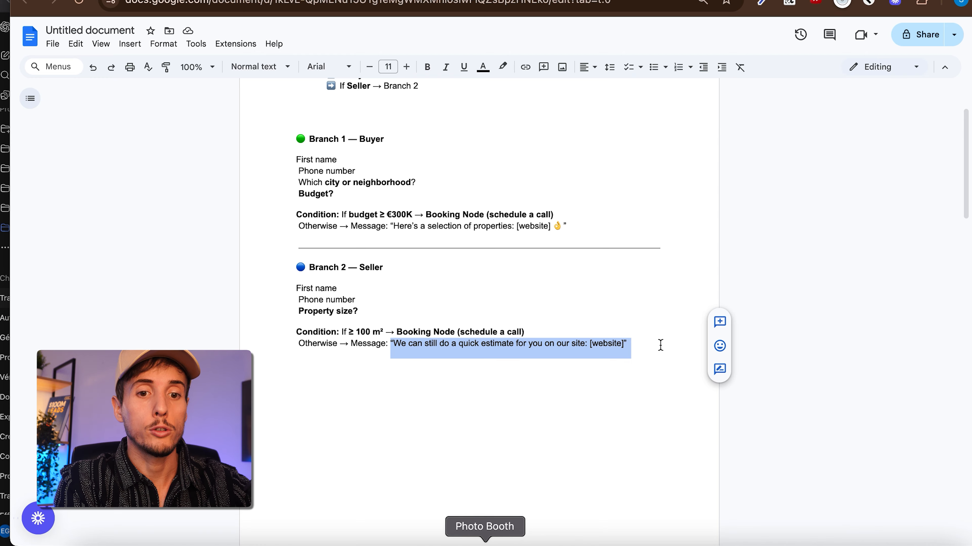
left_click(660, 345)
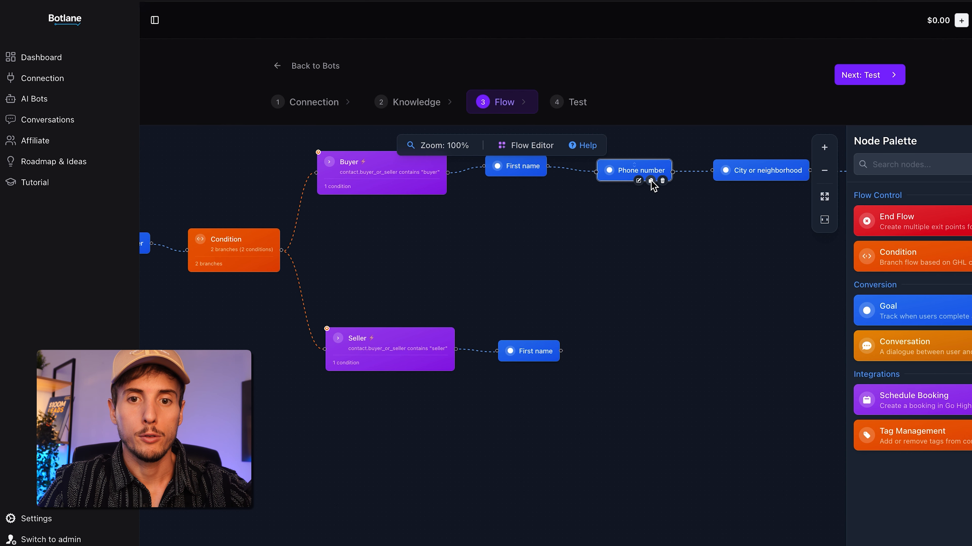
Duplicate the Buyer branch's Phone number node and connect the copy after First name in the Seller branch
left_click(650, 181)
left_click(677, 178)
left_click_drag(675, 176, 635, 345)
left_click_drag(561, 351, 585, 352)
left_click(643, 351)
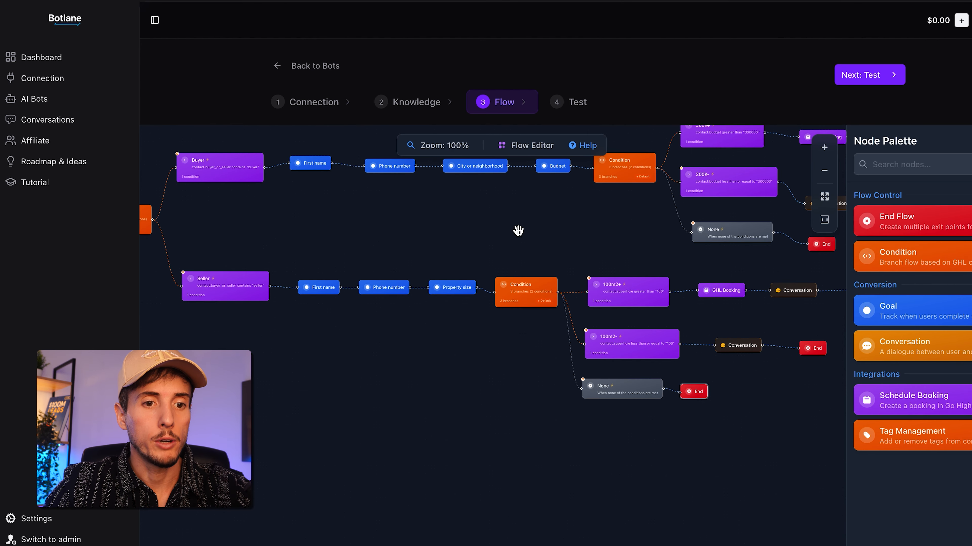
Examine the collect variable and slot filler instructions of the Seller branch's Property size goal
double_click(358, 292)
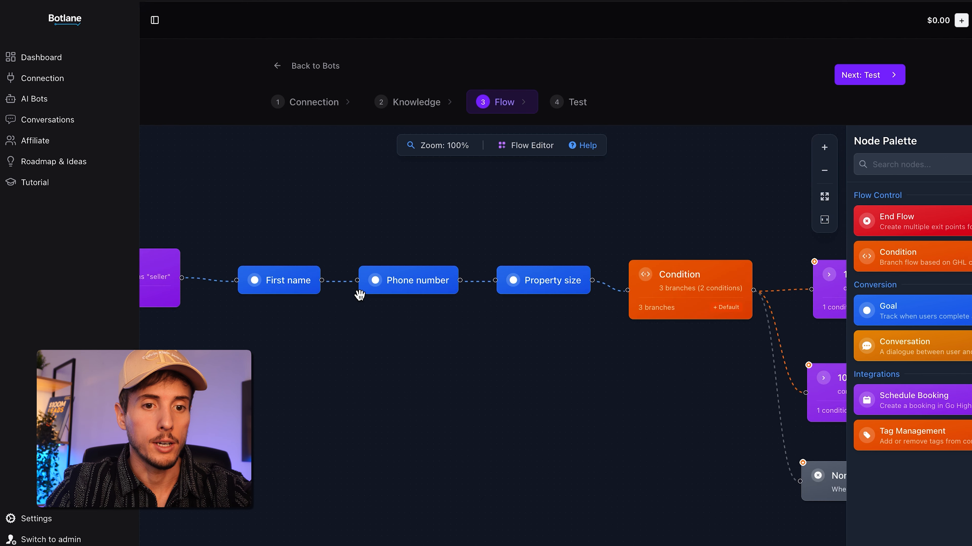
double_click(575, 274)
scroll(517, 297, "down", 5)
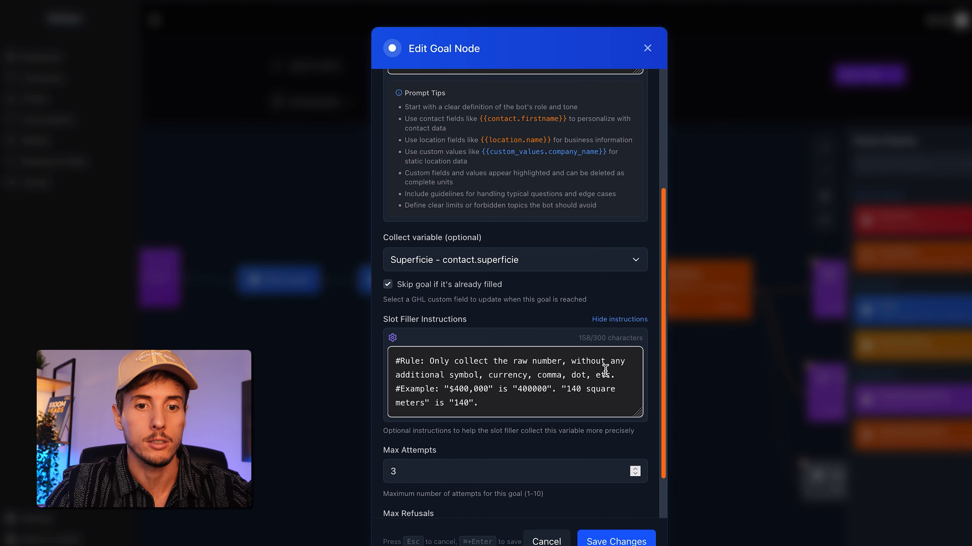
left_click(648, 49)
Inspect the branch rules of the Condition node that follows Property size
left_click(720, 272)
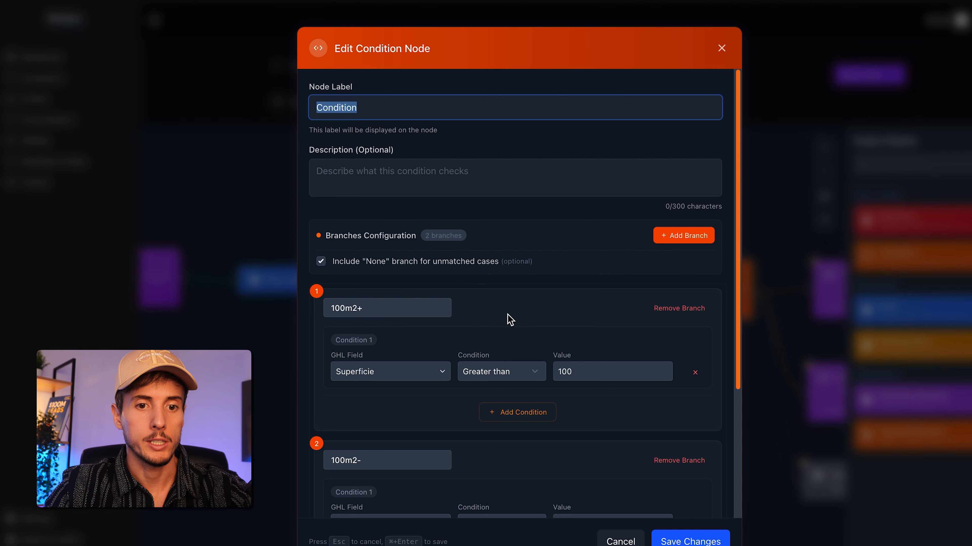
scroll(550, 319, "down", 2)
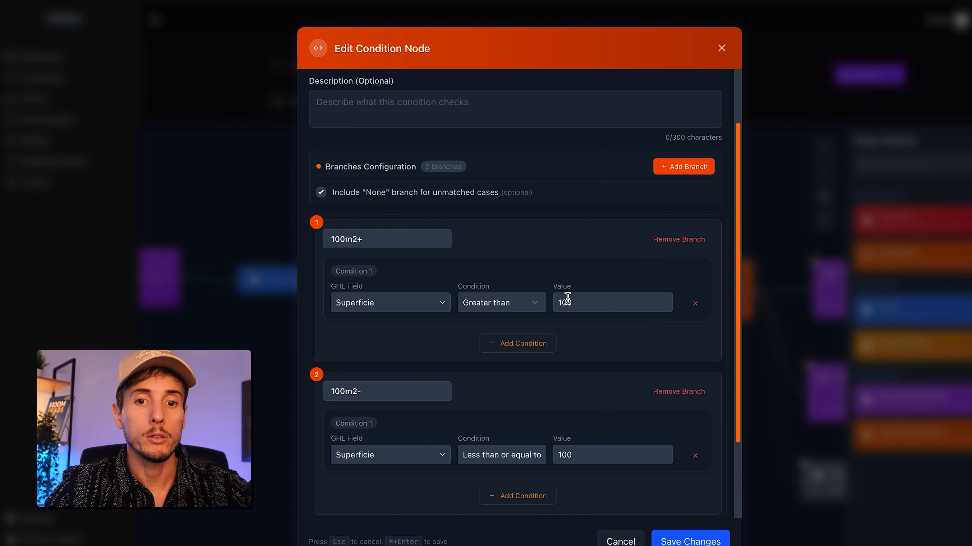
left_click(721, 48)
Check the calendar and extra prompt of the GHL Booking node after the 100m2+ branch
left_click_drag(731, 360, 449, 349)
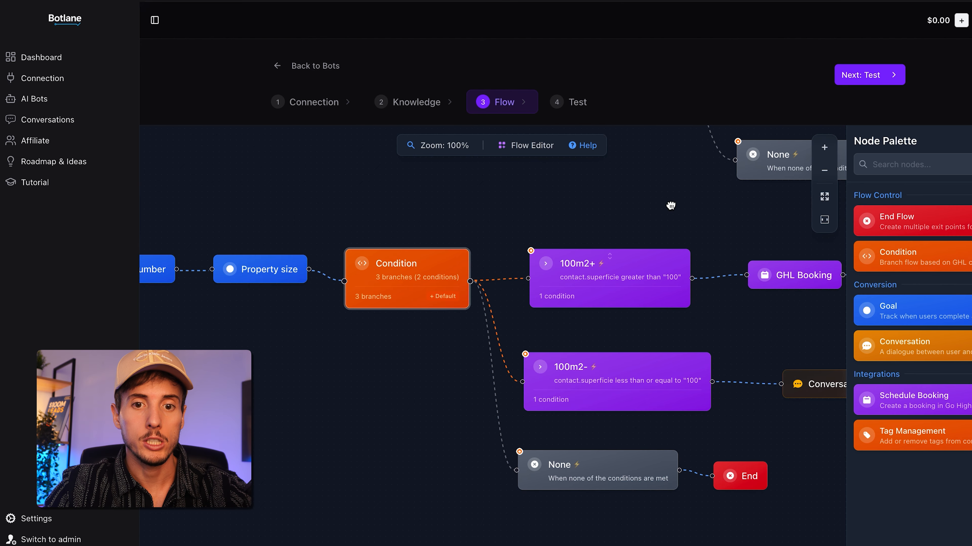
left_click_drag(670, 206, 549, 204)
left_click_drag(646, 245, 557, 245)
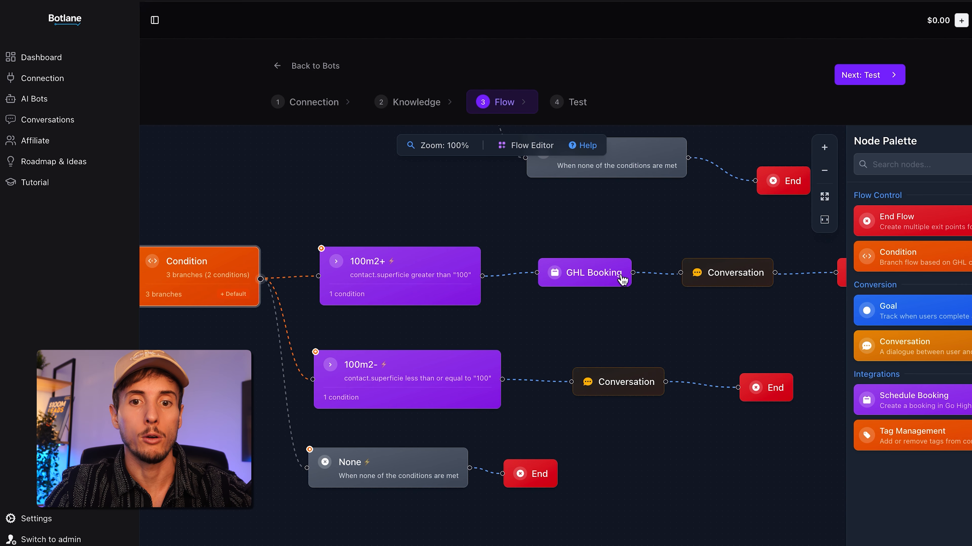
double_click(612, 272)
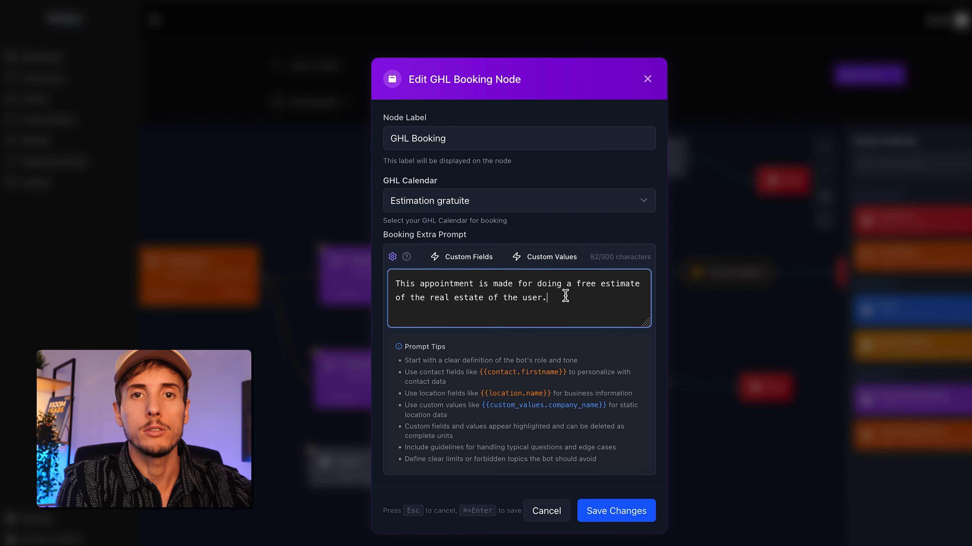
key("Escape")
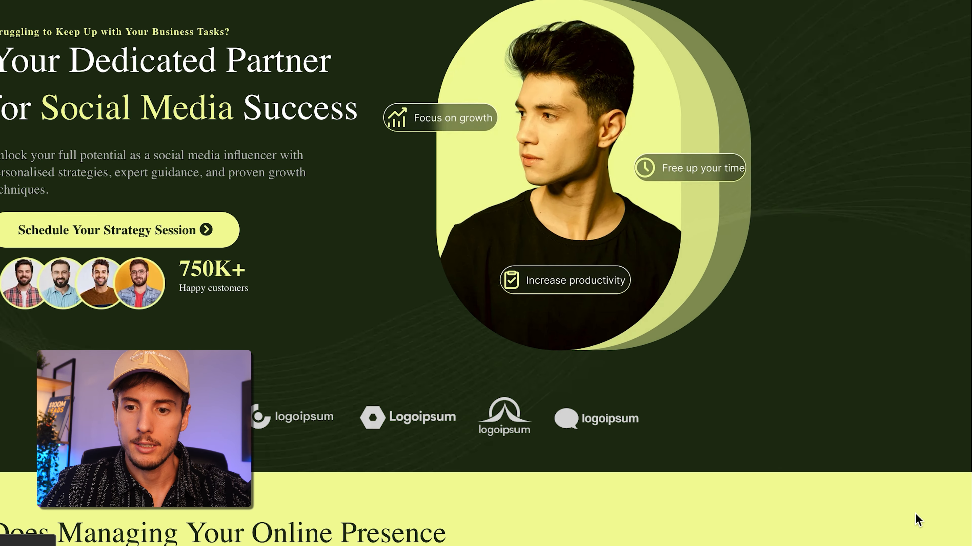
Switch to the website, open its chat widget and send the message "Hi who's the person in charge here"
left_click(937, 517)
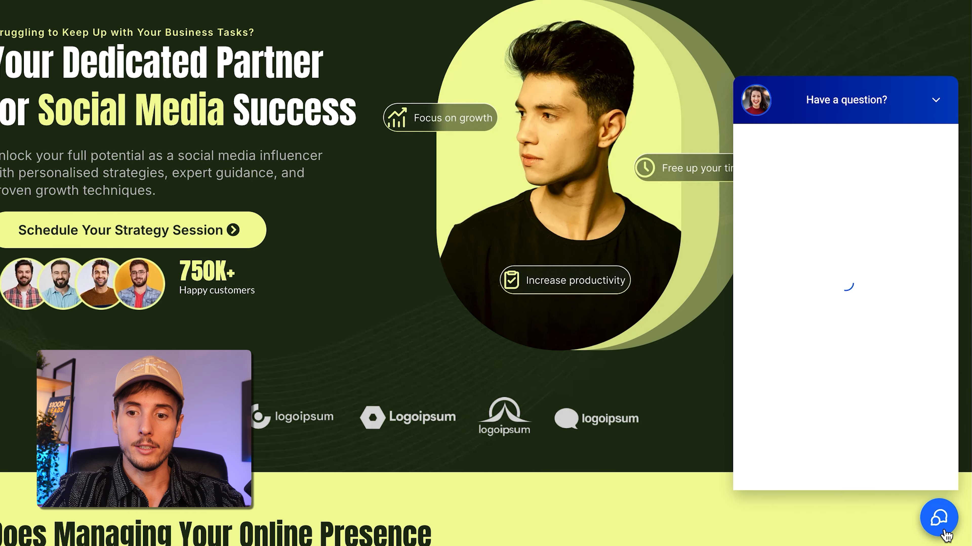
type("Hi ")
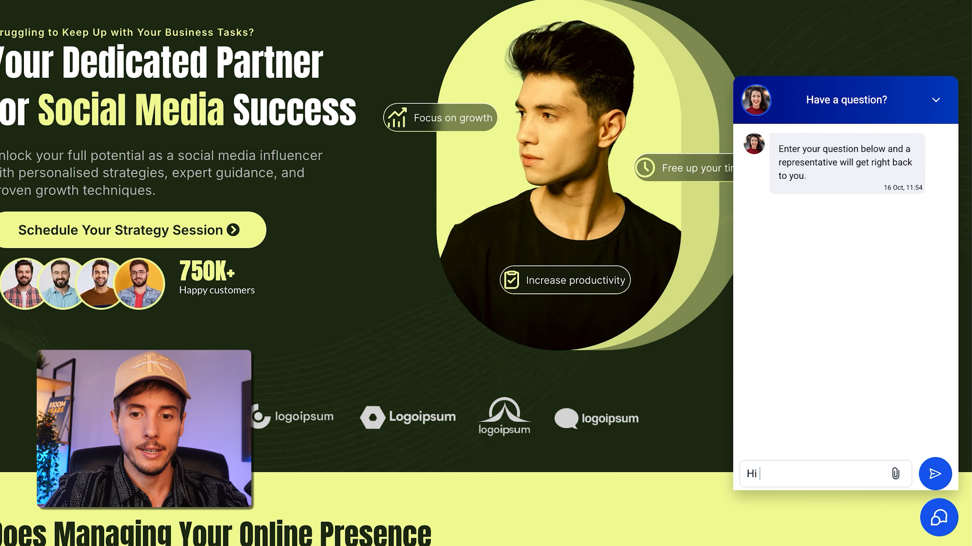
type("who's the person in charge here ?")
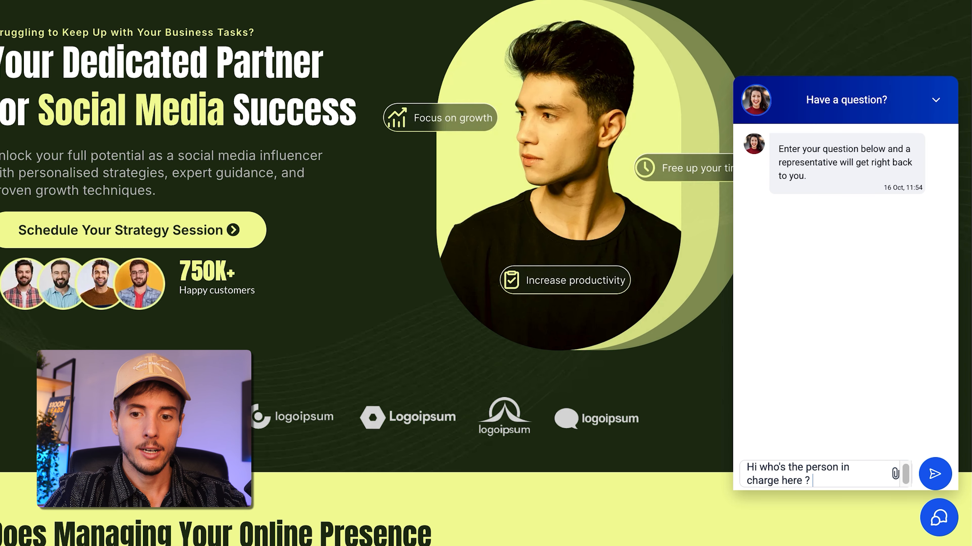
key("Return")
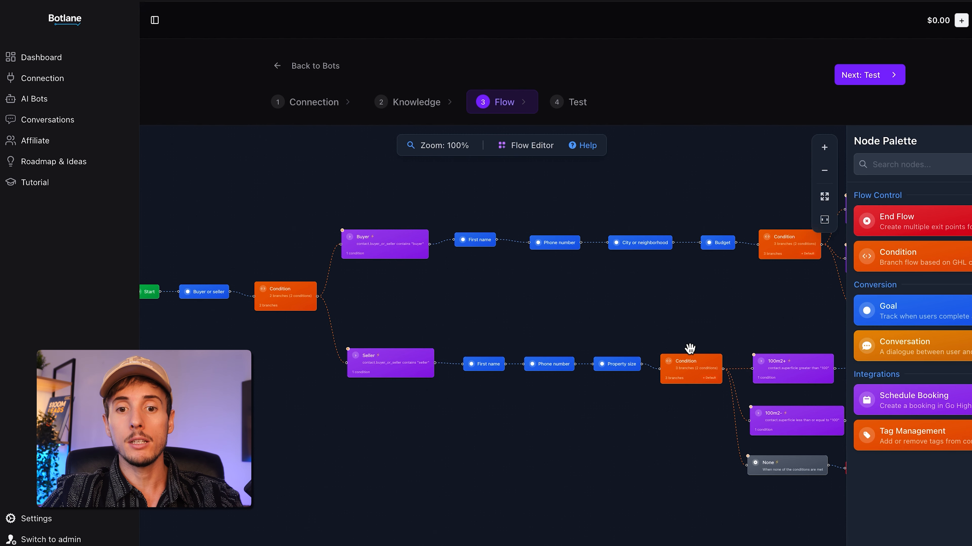
Review the Seller branch's Property size goal, checking its collected variable and the option to skip the goal if already filled
double_click(630, 366)
scroll(630, 365, "down", 5)
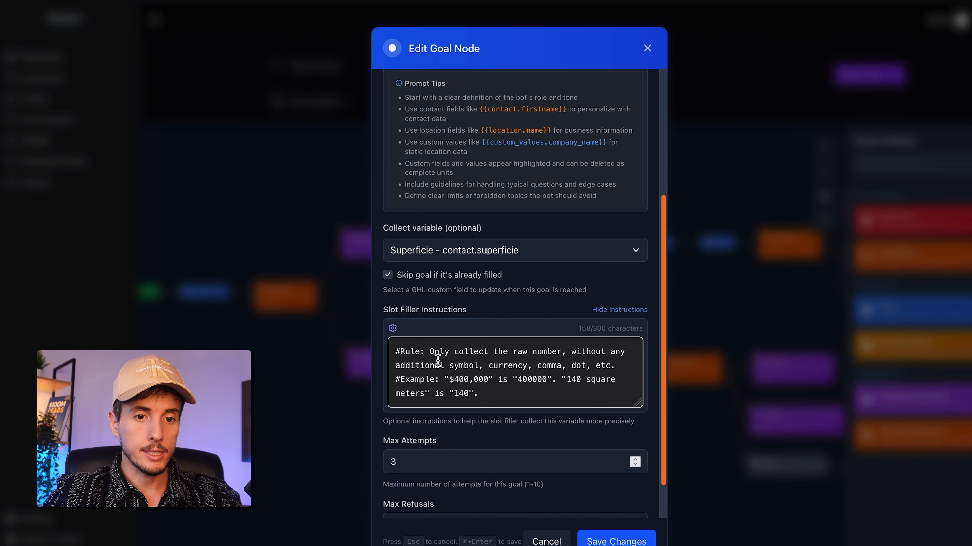
left_click(387, 274)
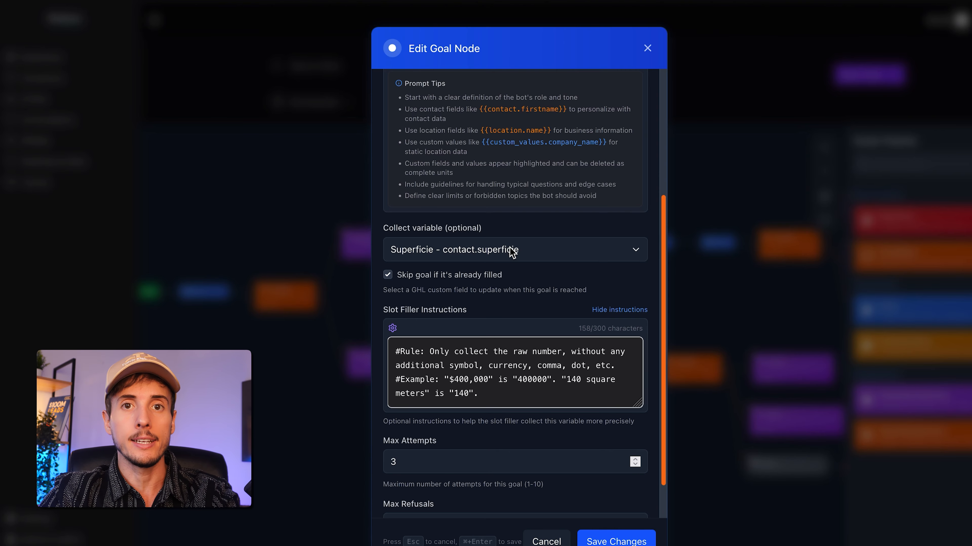
left_click(647, 49)
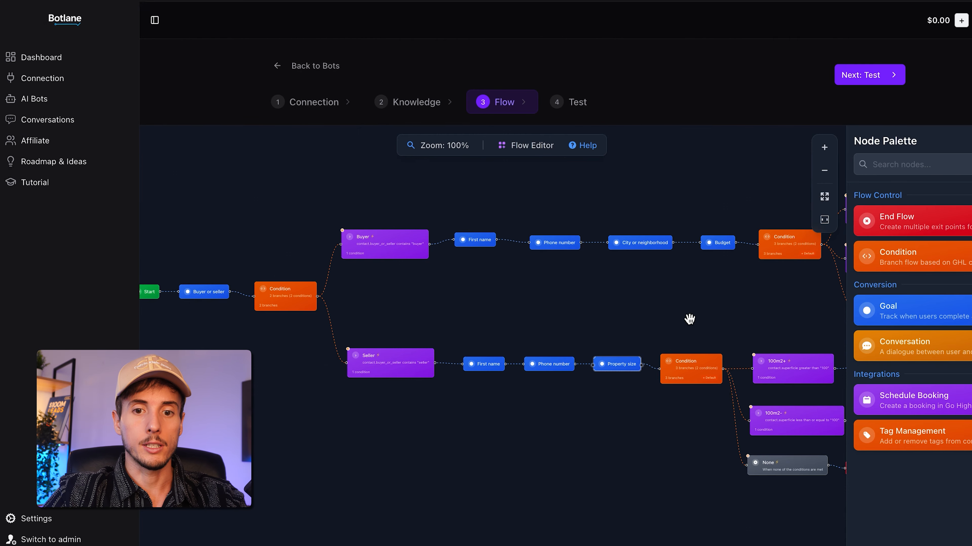
left_click_drag(645, 318, 584, 356)
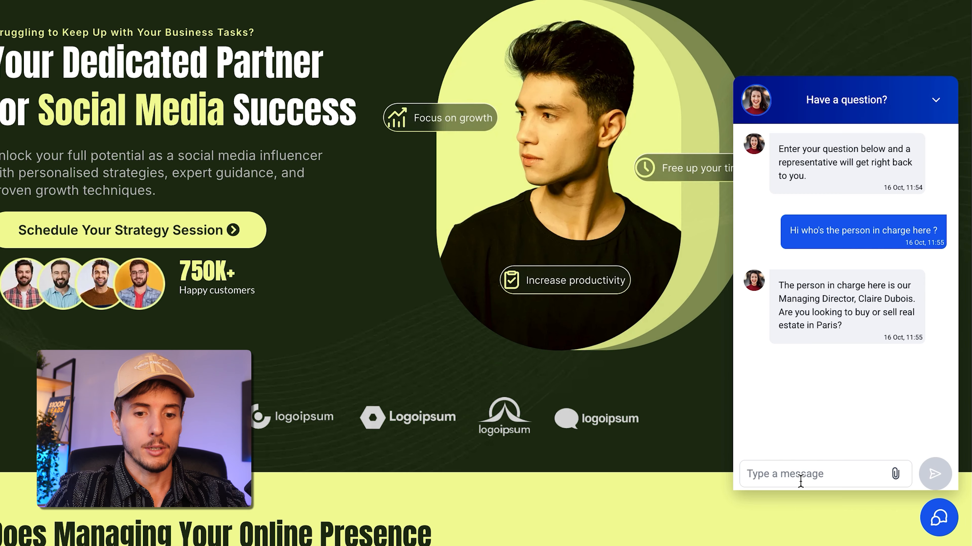
Switch to the website's chat widget and send the message "I wanna sell my appartment of 200 square meters"
left_click(800, 481)
type("I wanna")
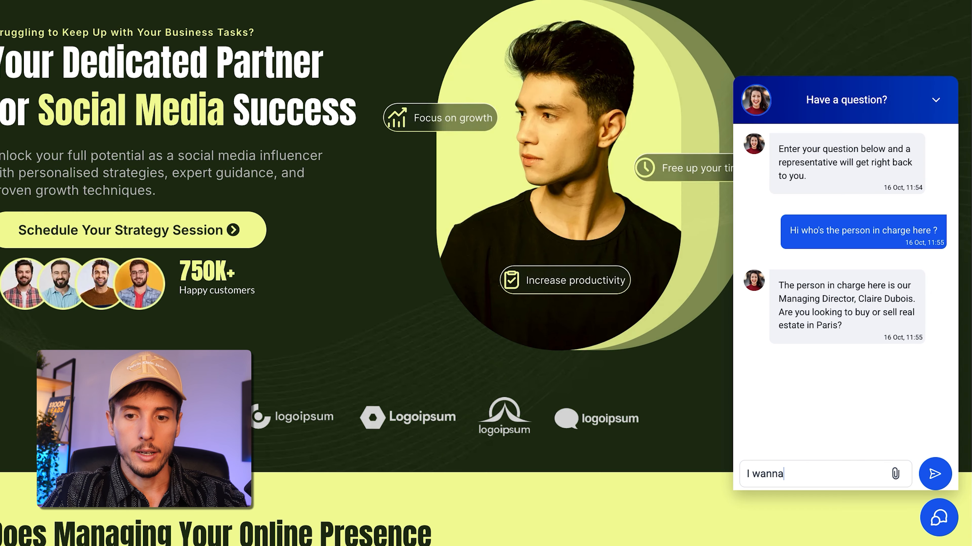
type("rtment of 200 square meters")
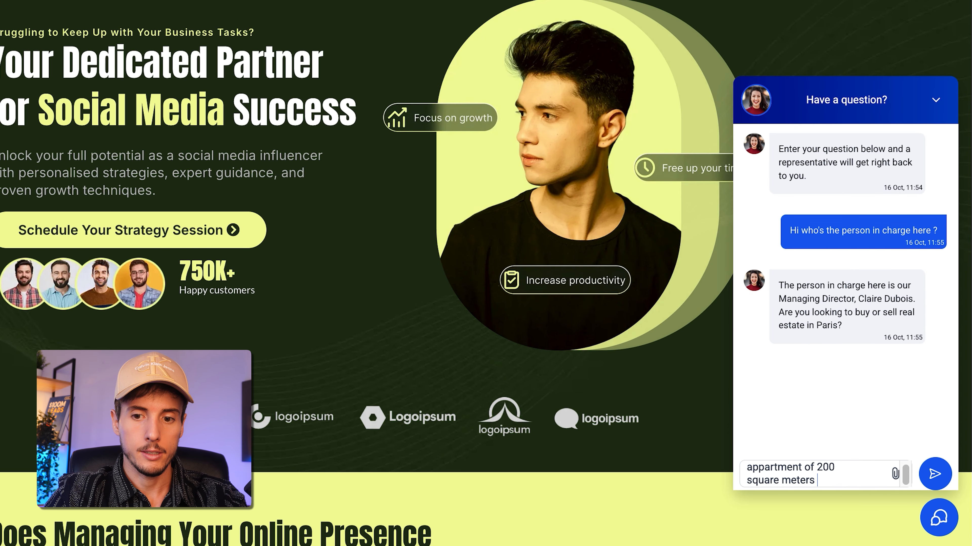
key("Return")
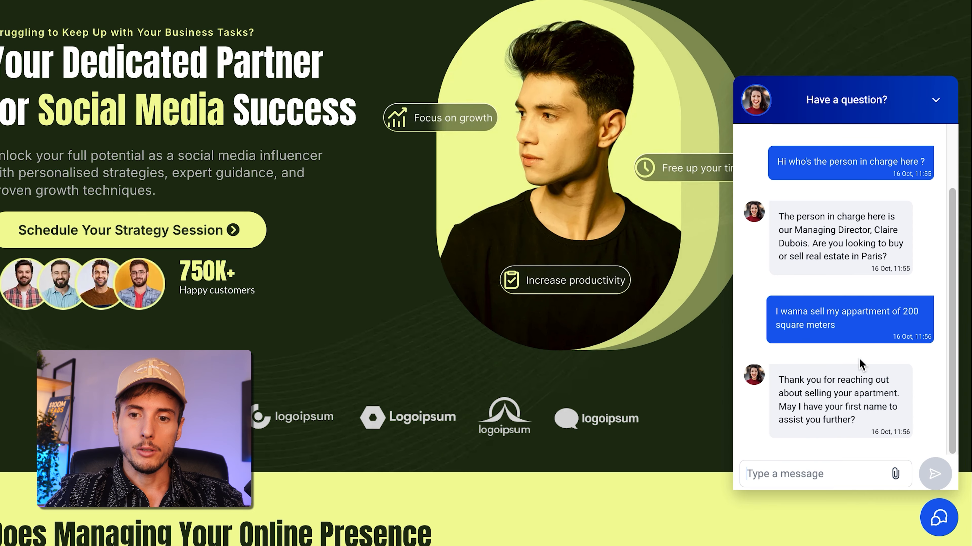
Answer the chatbot's question with a message starting "Yes sure i'm" followed by the seller's first name
left_click(822, 471)
type("Yes sure i'm Eric")
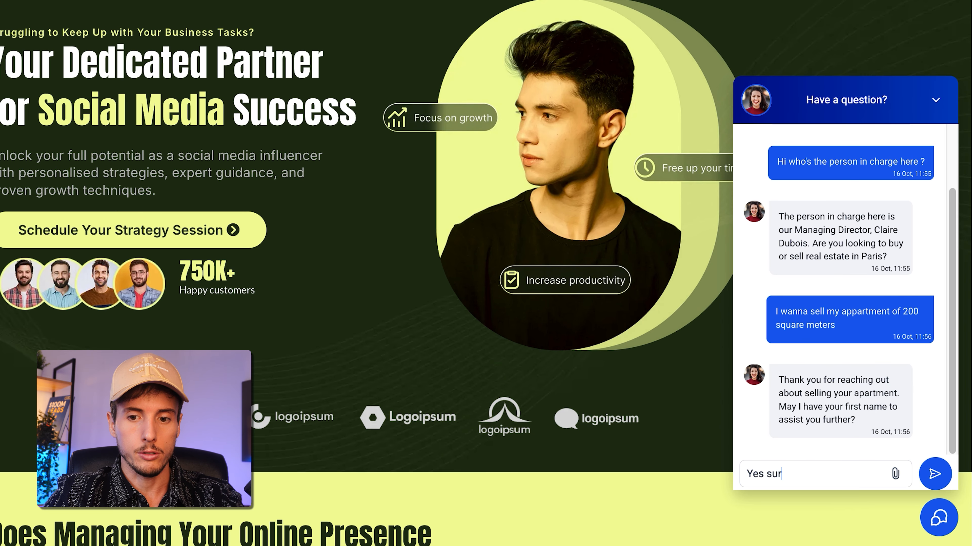
key("Return")
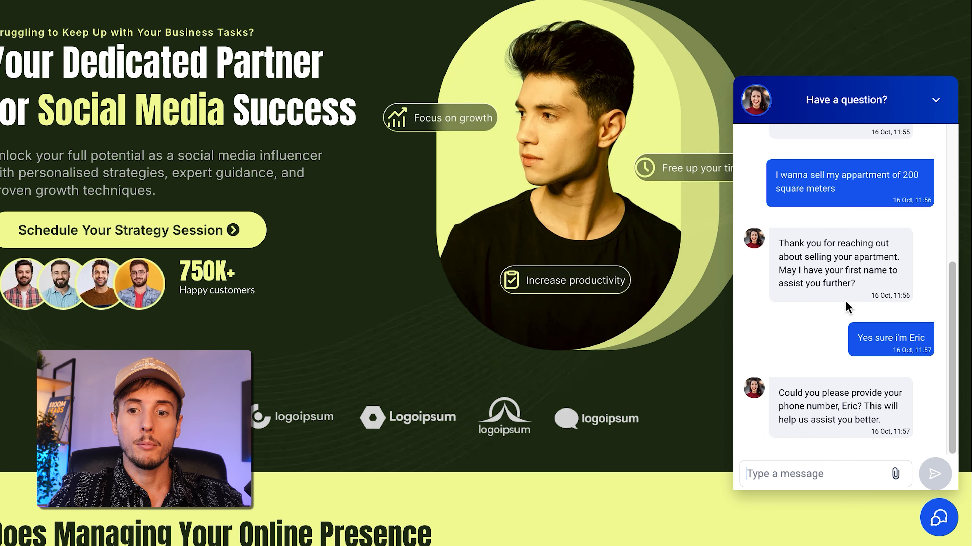